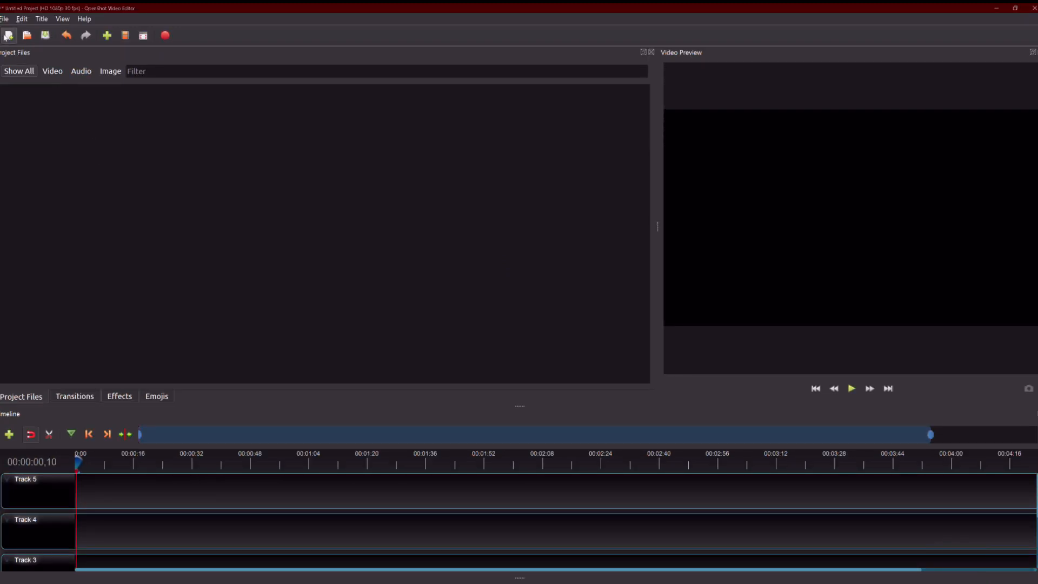
Step: Import the Logo-no background image into the project
click(4, 19)
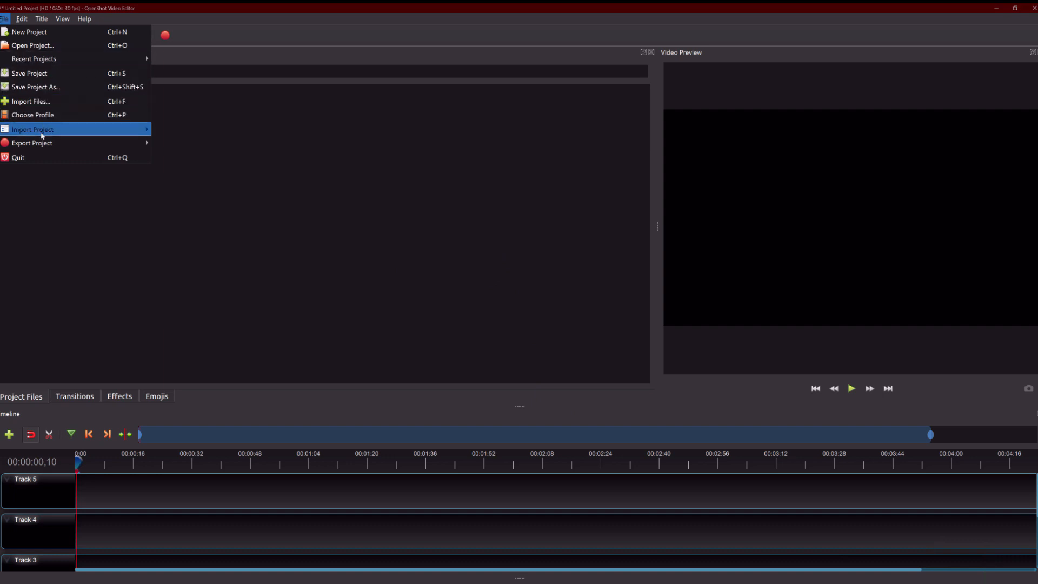
click(38, 100)
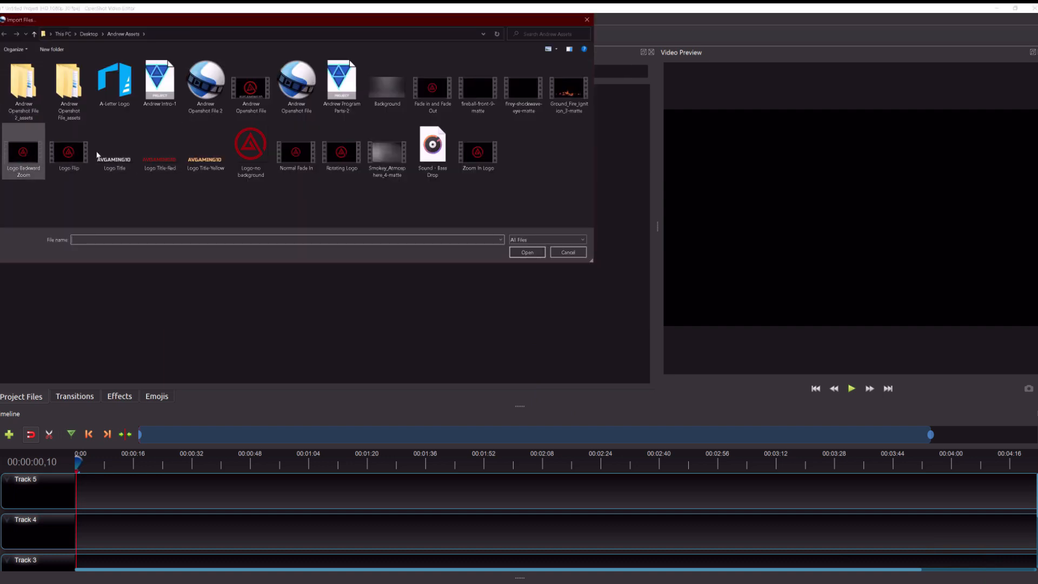
click(252, 152)
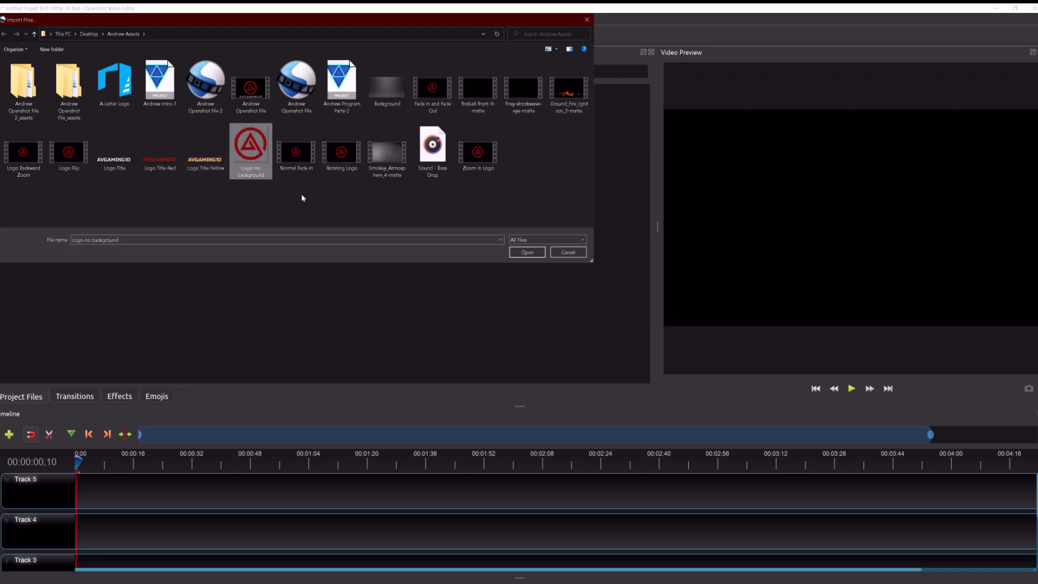
click(527, 252)
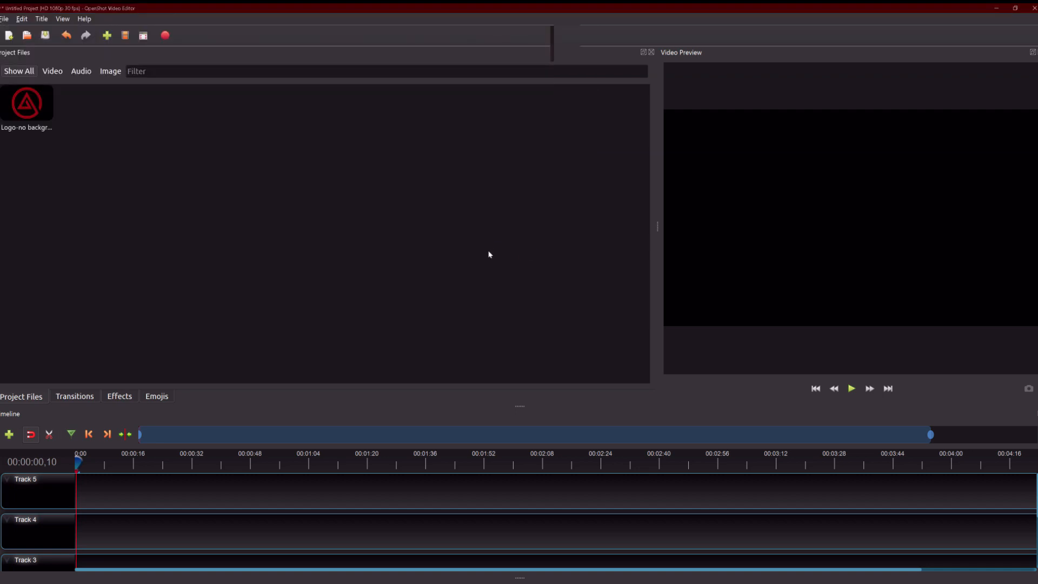
Step: Place the logo at the start of Track 5 and scale it down to less than half size, centred in the frame
click(24, 129)
drag(25, 102, 77, 491)
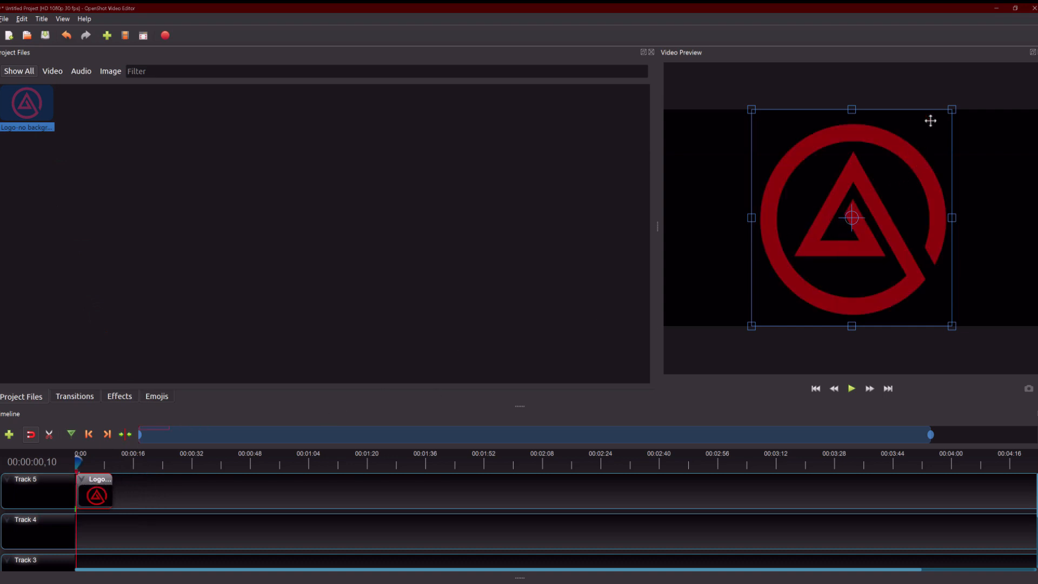
drag(951, 110, 895, 173)
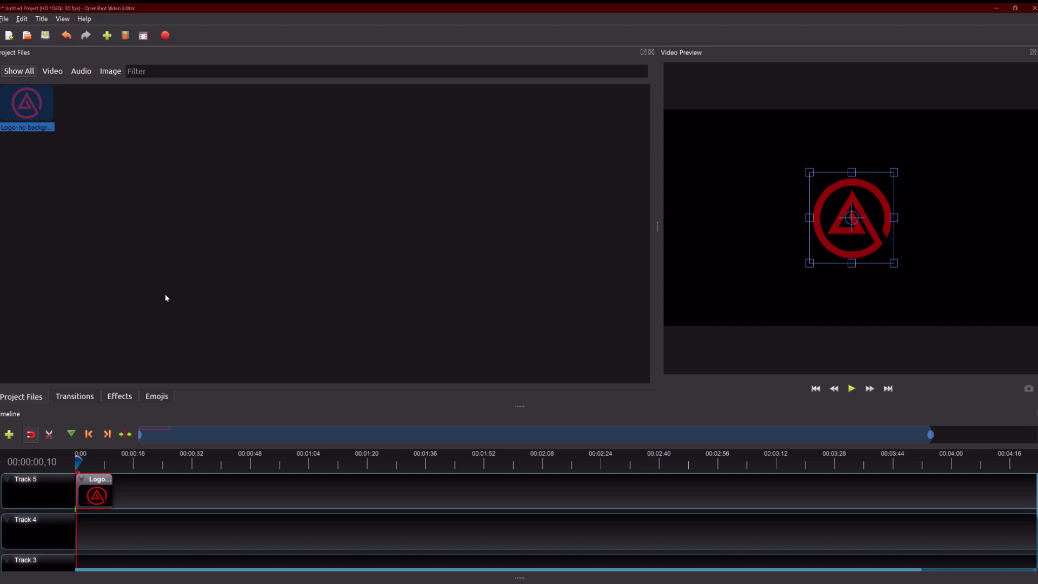
Step: Apply the Circle in to out transition to the logo clip on Track 5
click(80, 397)
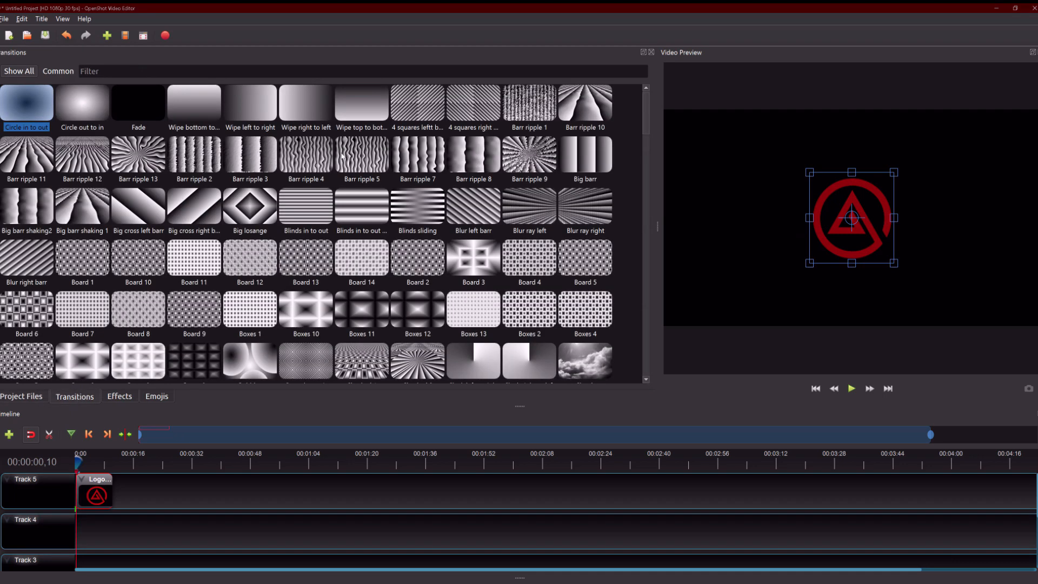
click(85, 105)
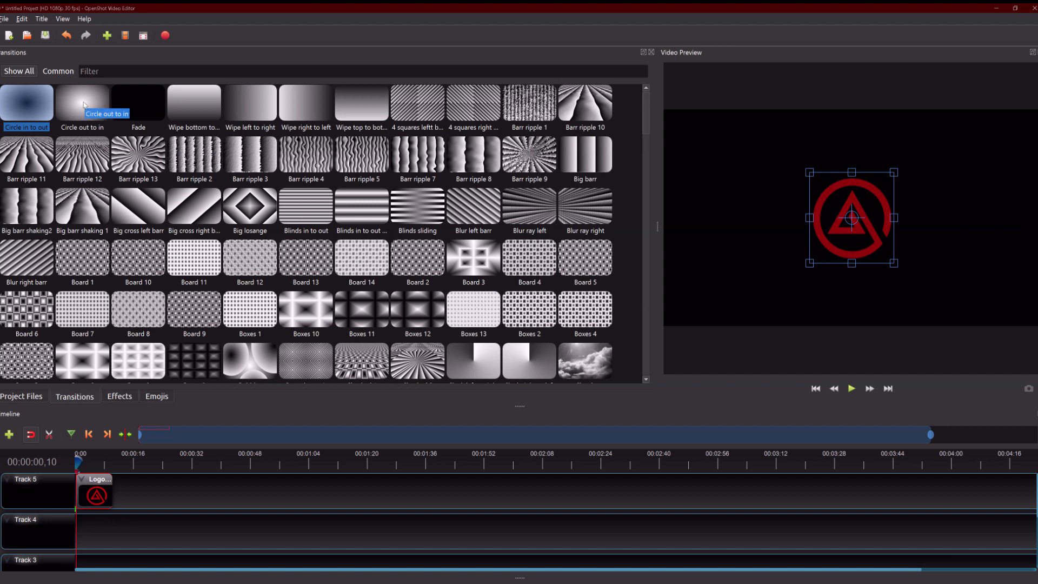
click(220, 112)
click(521, 112)
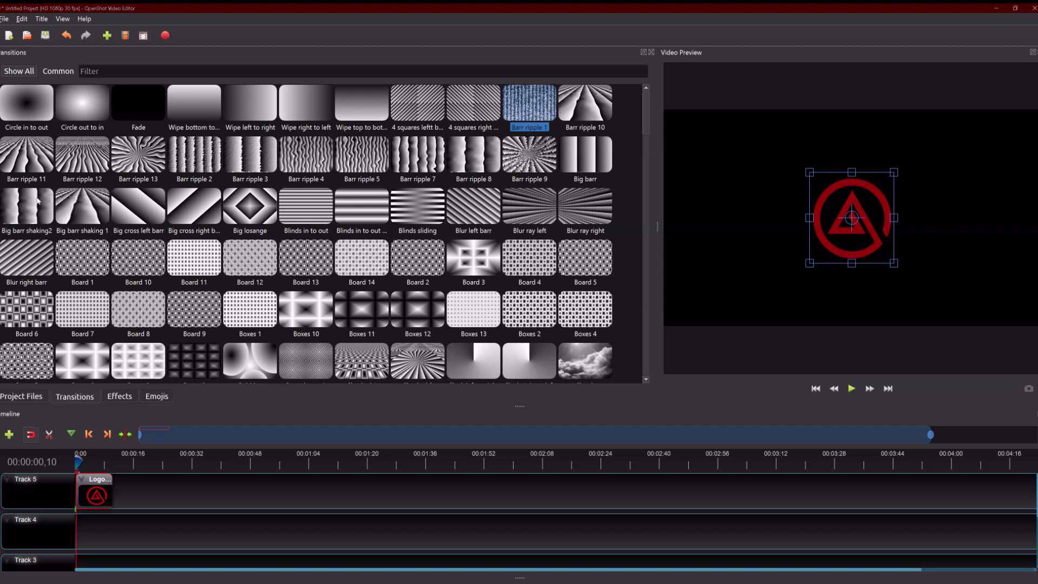
drag(21, 112, 76, 487)
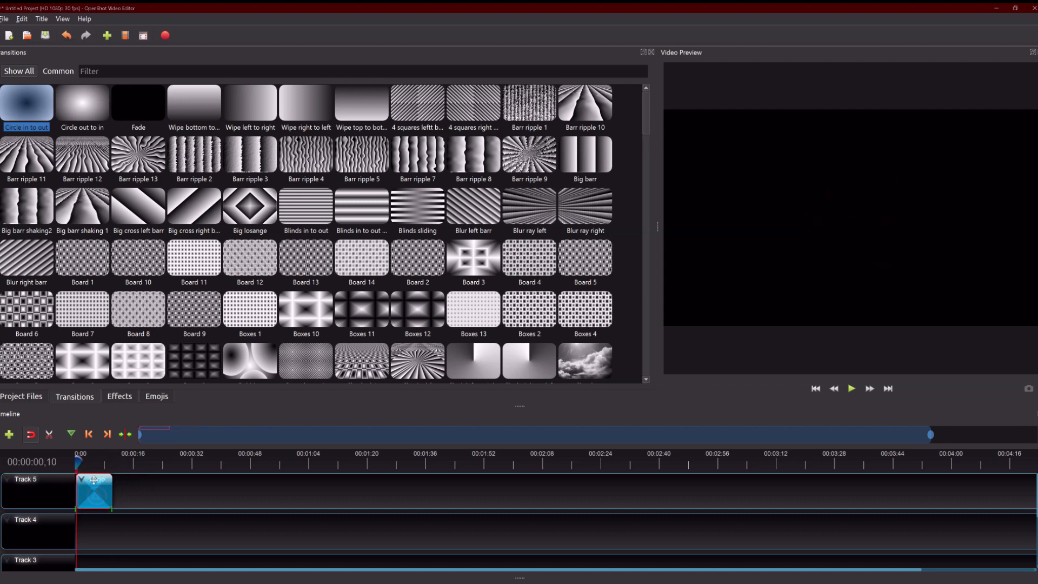
Step: Play back the logo transition and return the playhead to the start of the timeline
click(852, 389)
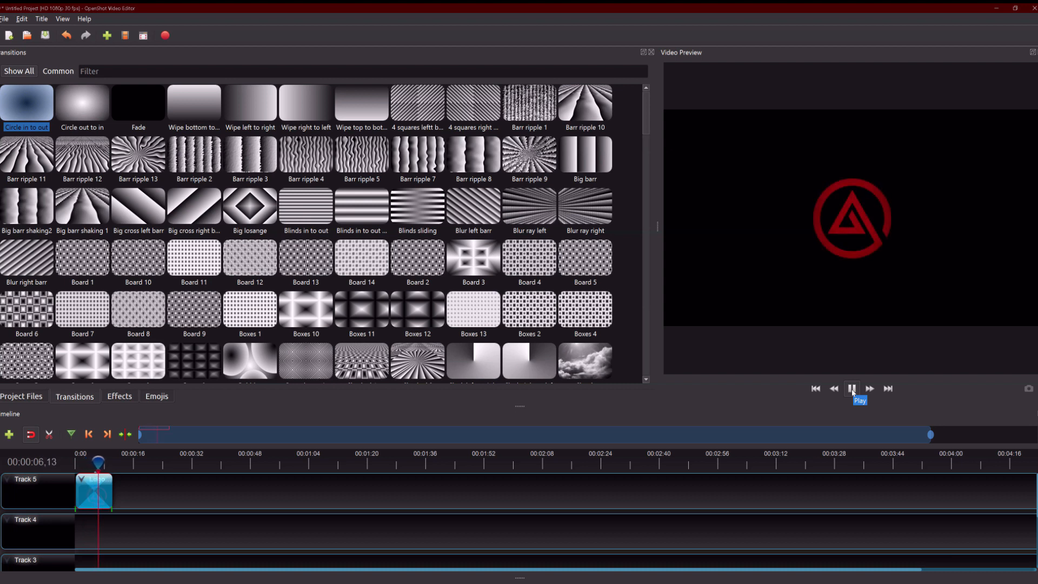
click(852, 389)
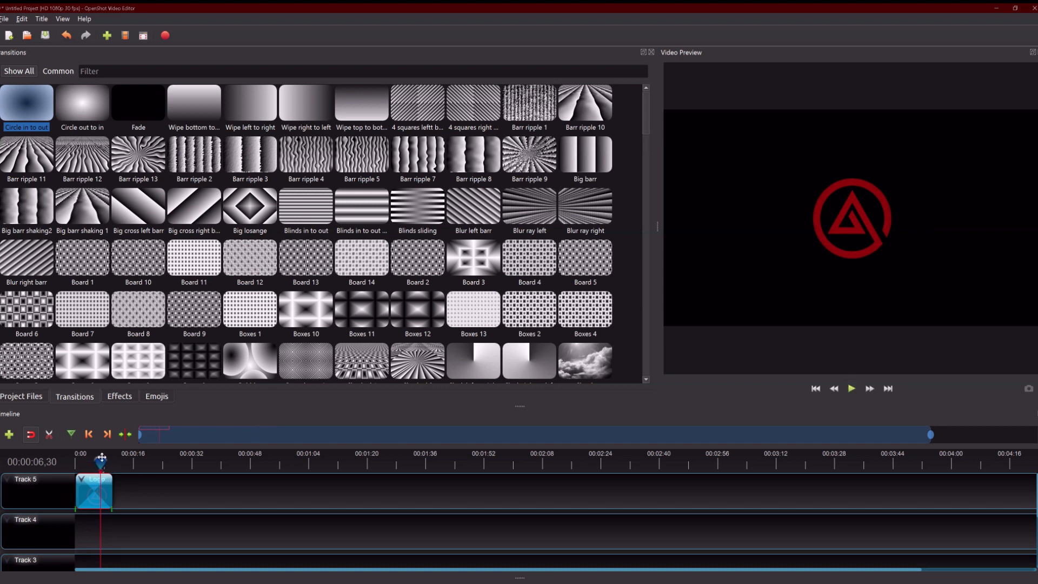
drag(102, 459, 75, 463)
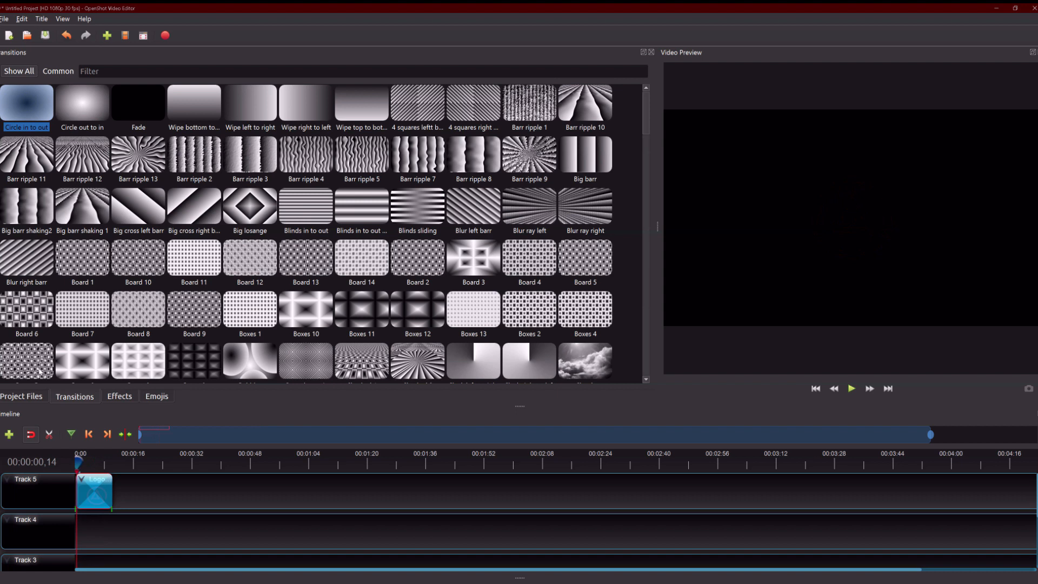
Step: Import the firey-shockwave-eye-matte video into the project files
click(25, 396)
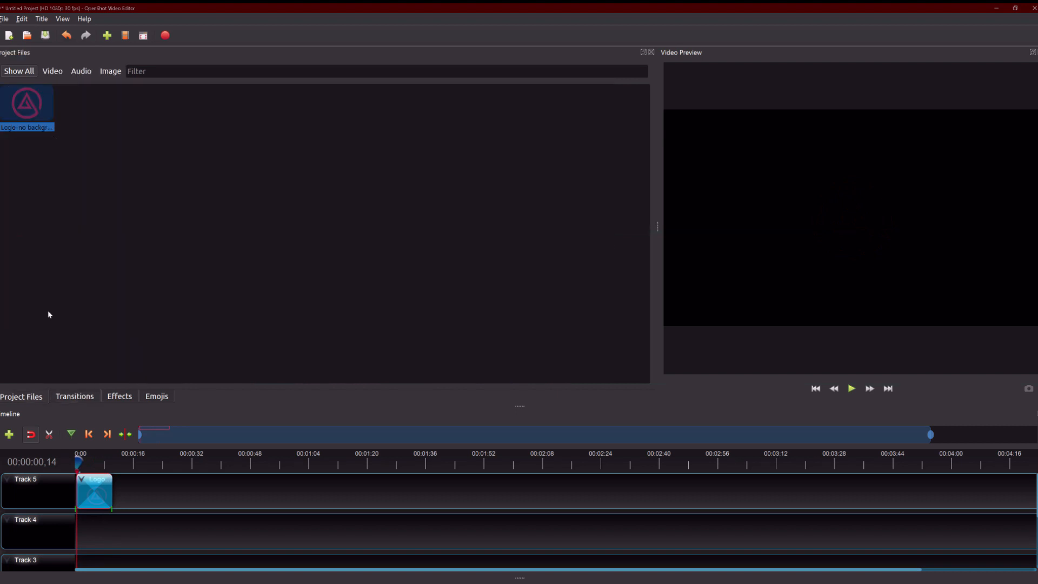
click(4, 19)
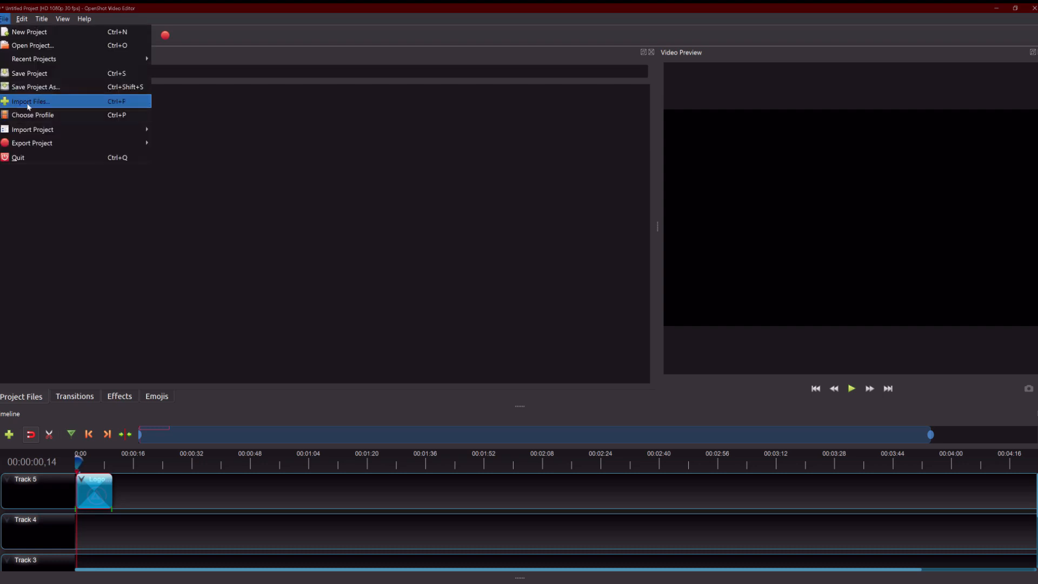
click(28, 102)
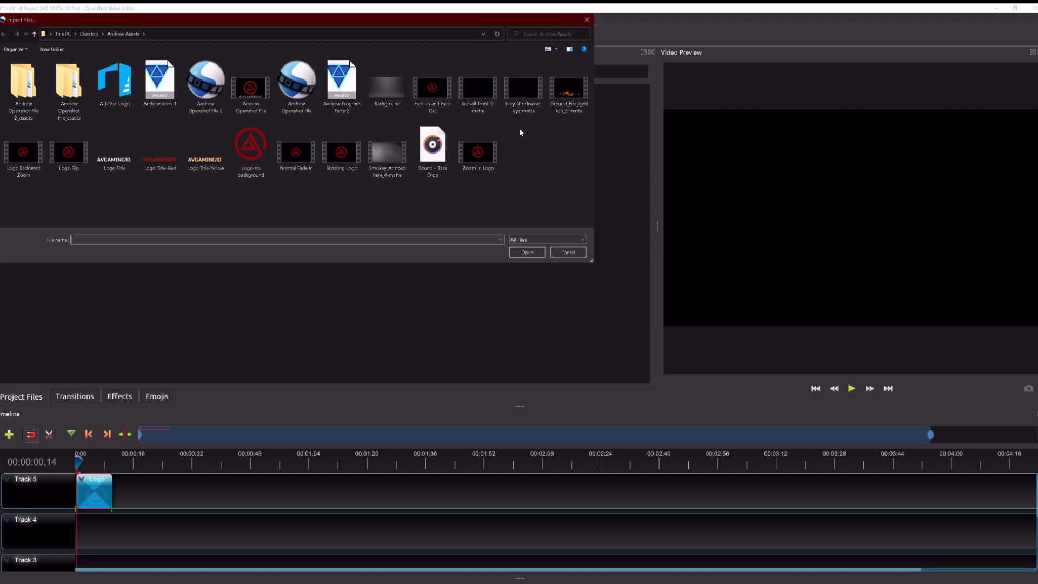
click(522, 106)
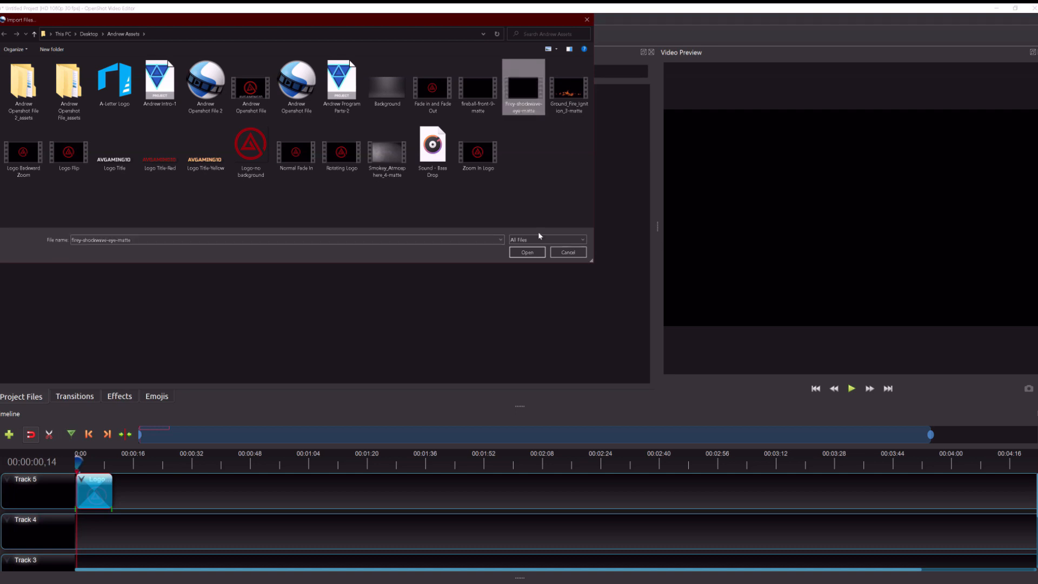
click(527, 252)
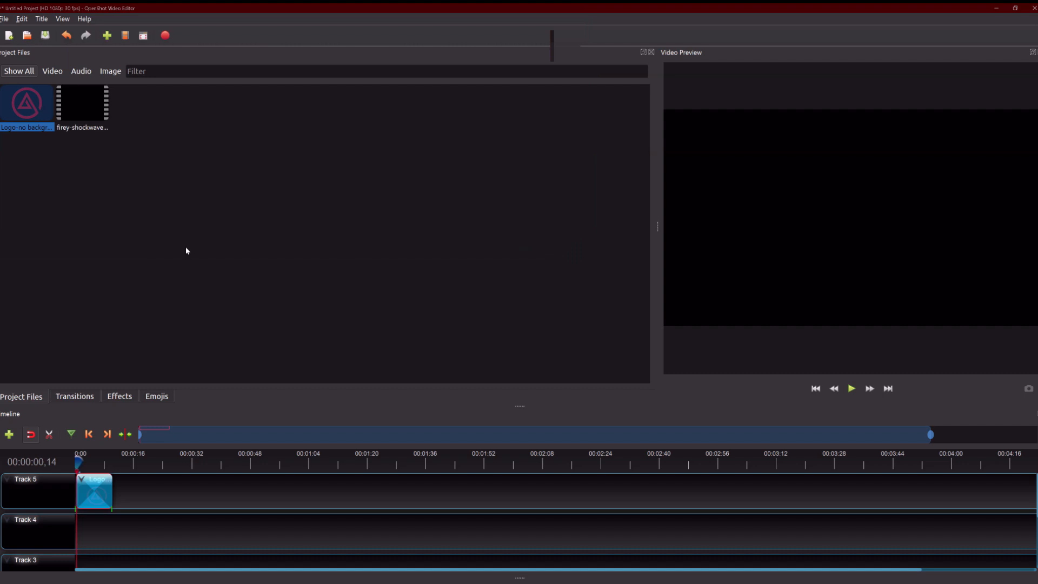
Step: Place the firey shockwave clip on Track 4 about 3 seconds in, and preview it with the logo from the start
click(86, 107)
drag(86, 107, 81, 536)
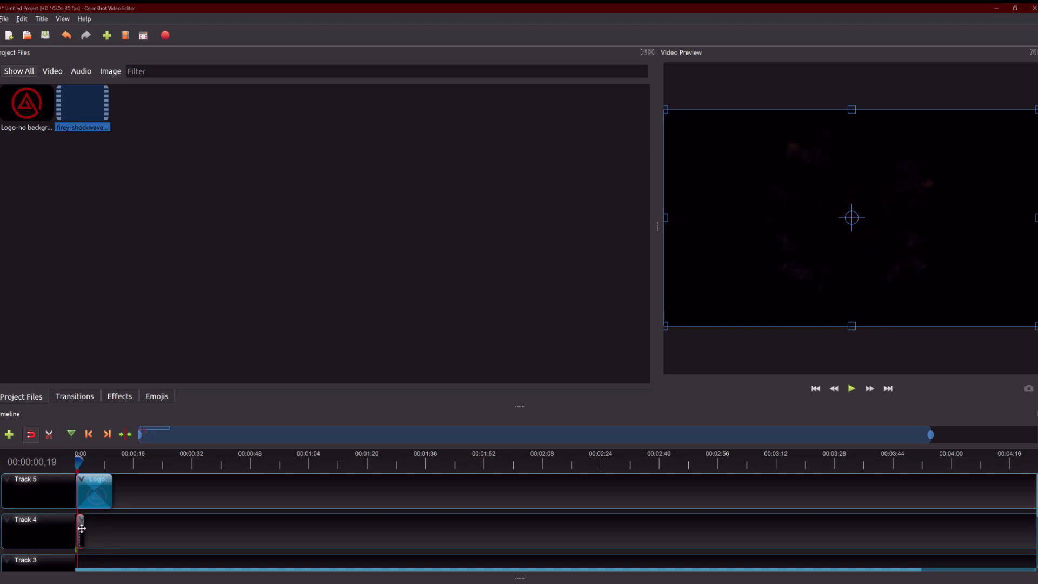
drag(82, 528, 91, 532)
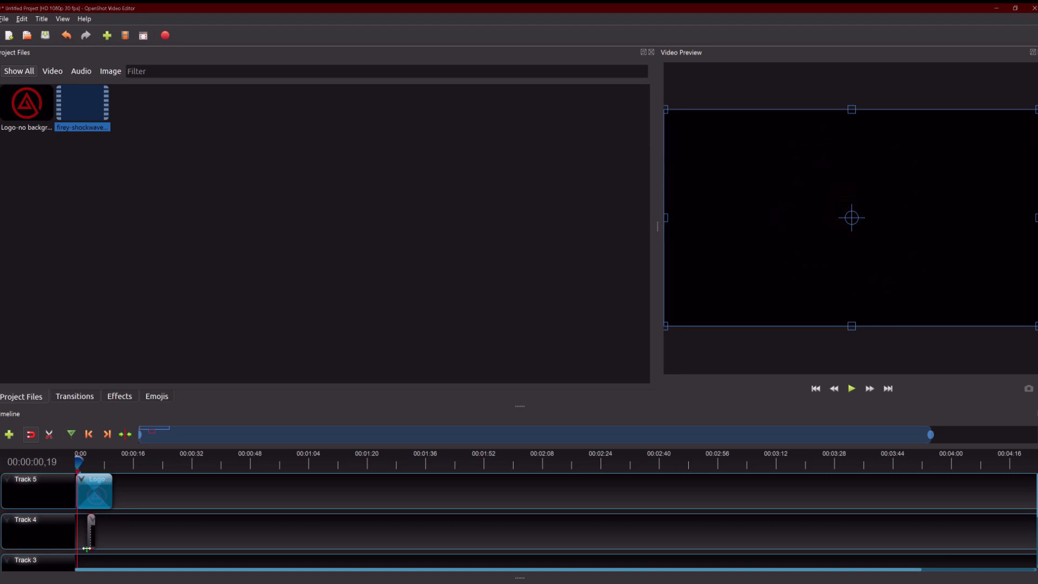
click(852, 391)
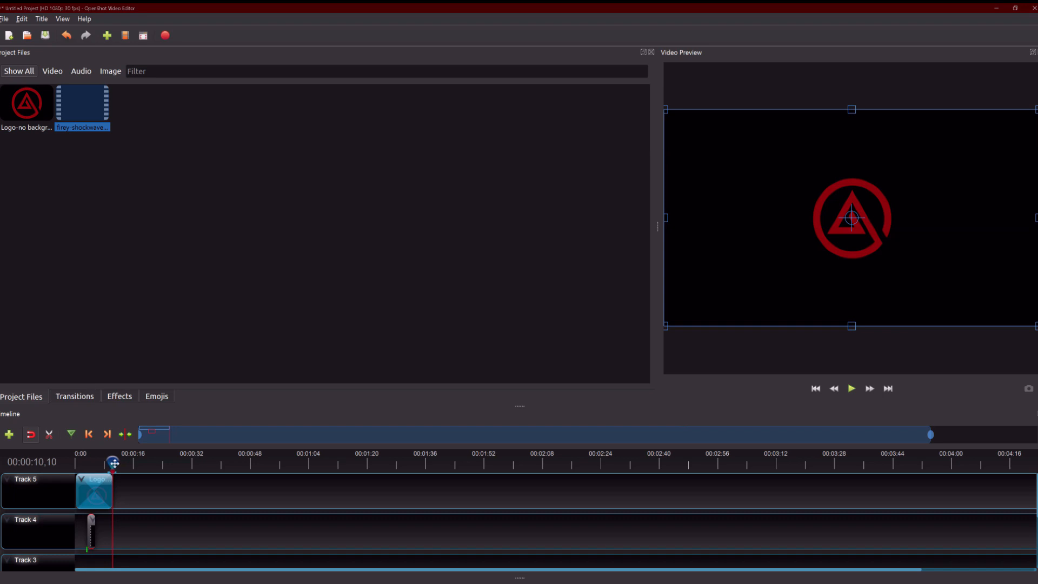
drag(113, 463, 75, 470)
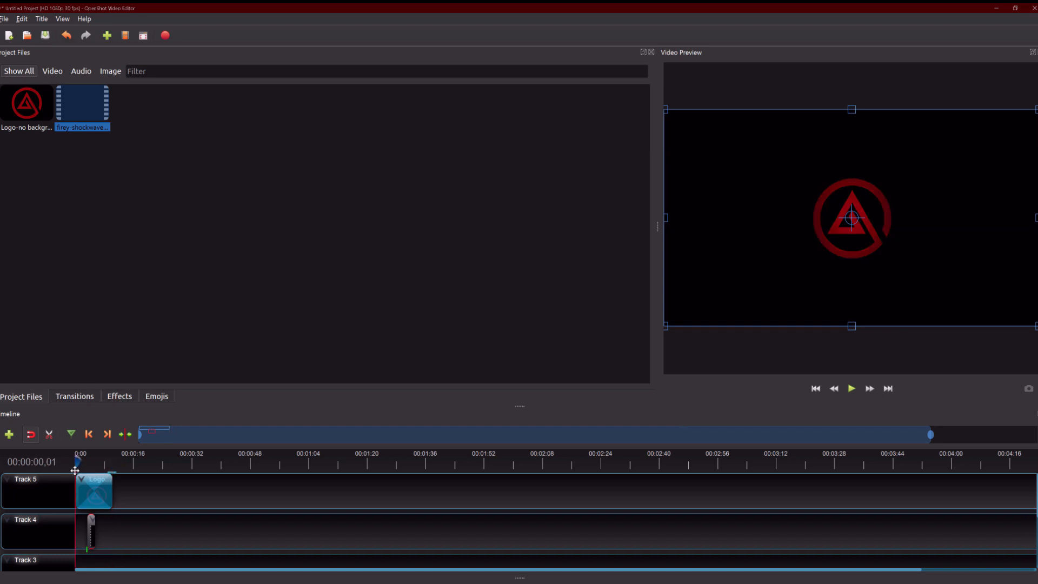
Step: Import the Sound - Bass Drop audio file and place it at the start of Track 3
click(4, 19)
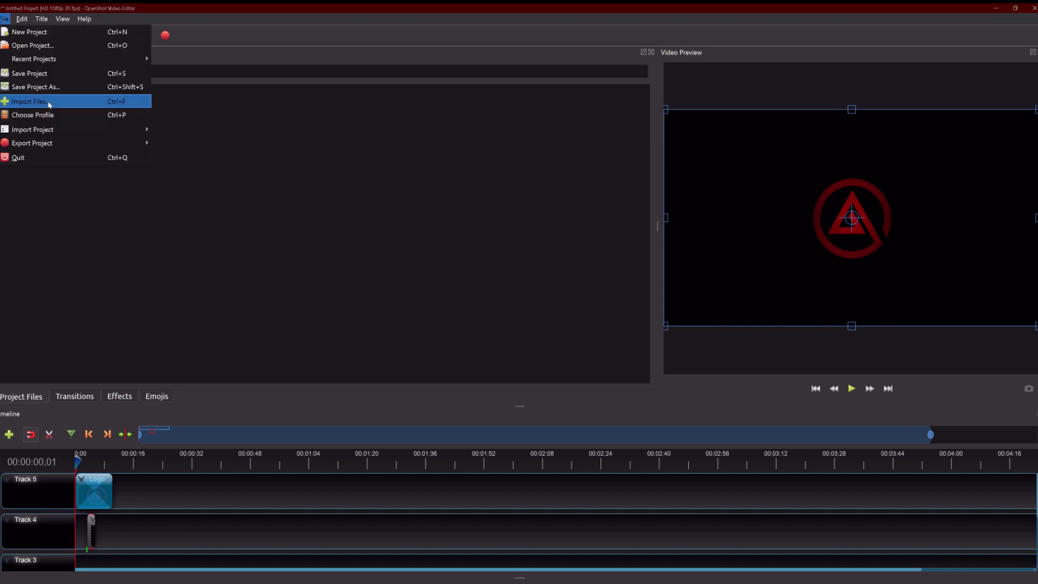
click(30, 102)
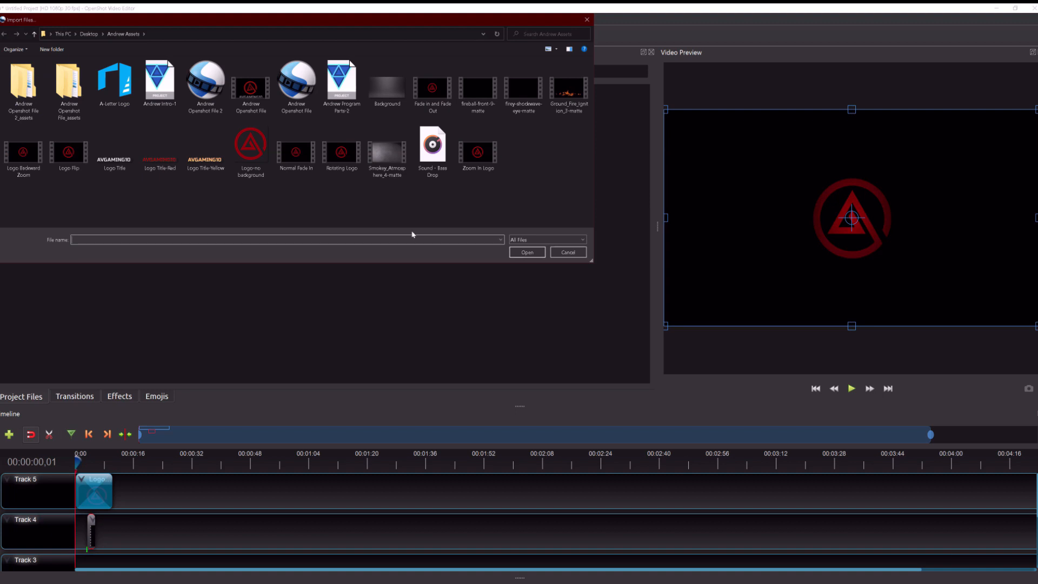
click(432, 175)
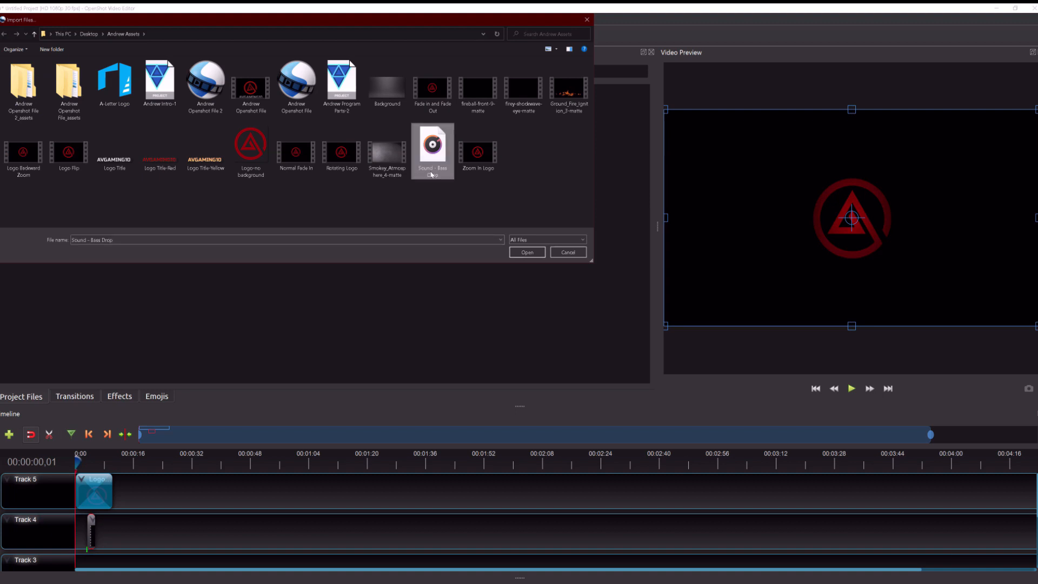
double_click(432, 175)
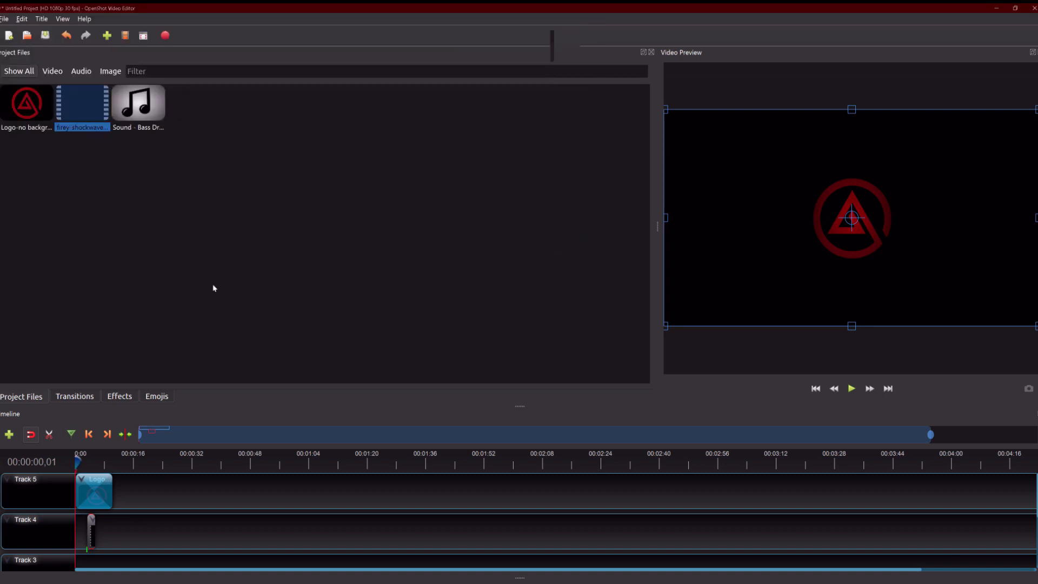
click(136, 105)
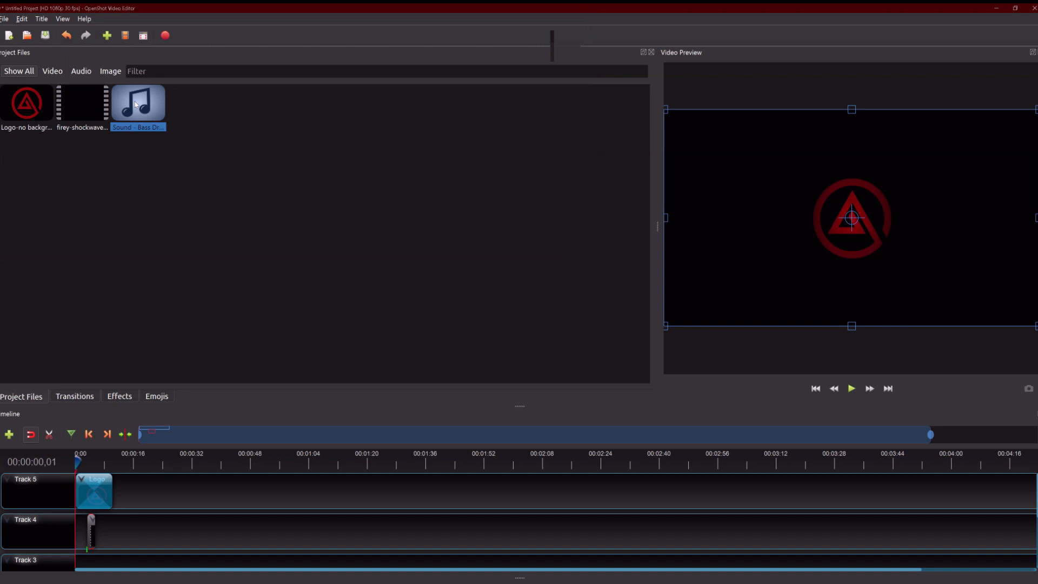
drag(136, 104, 116, 557)
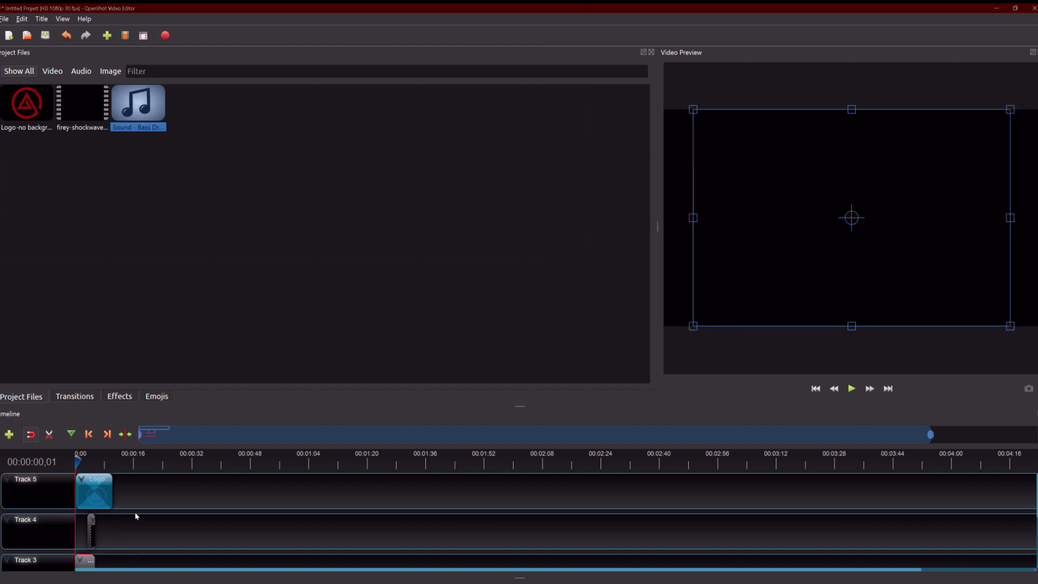
Step: Enlarge the timeline so all the clips are readable and play back the intro to check the bass drop's timing
scroll(87, 536, down, 1)
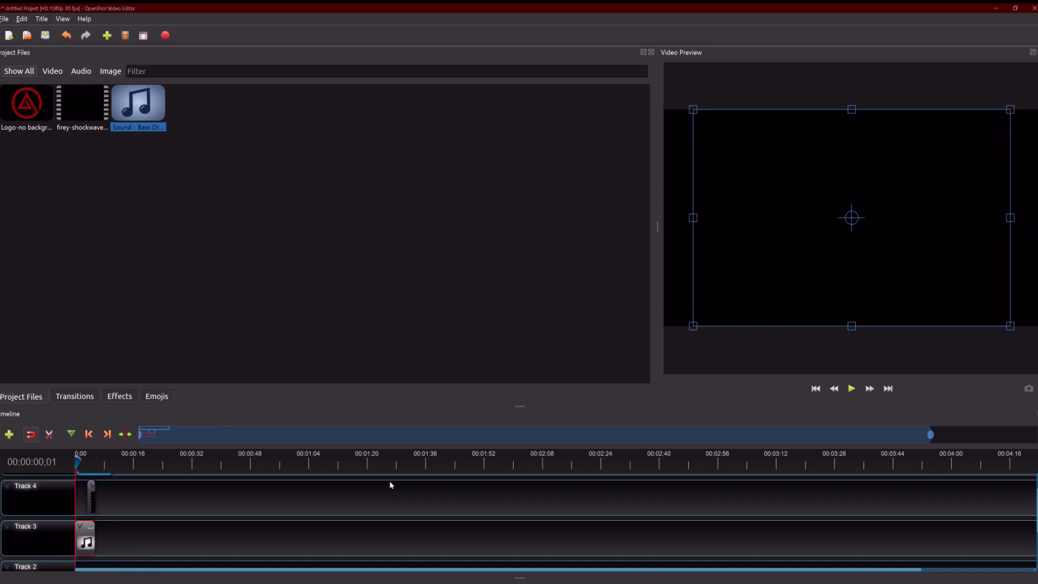
drag(930, 435, 389, 436)
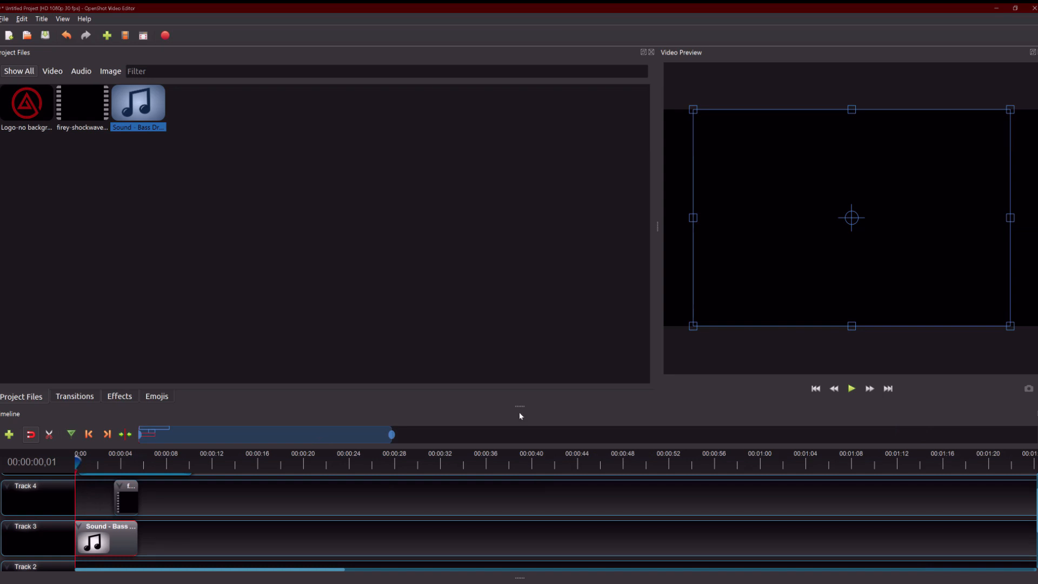
drag(520, 415, 522, 354)
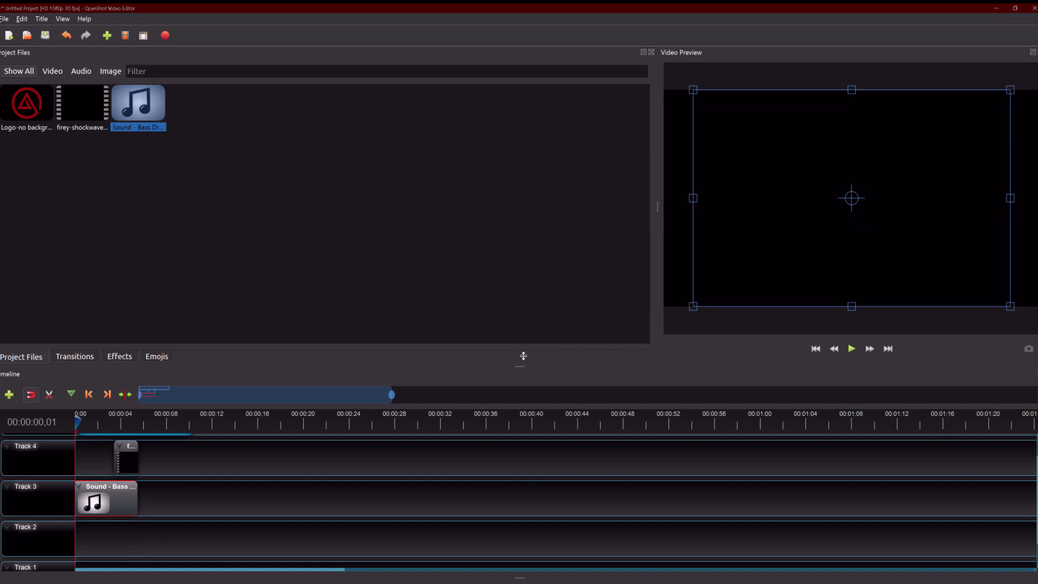
drag(523, 355, 523, 346)
scroll(201, 443, up, 1)
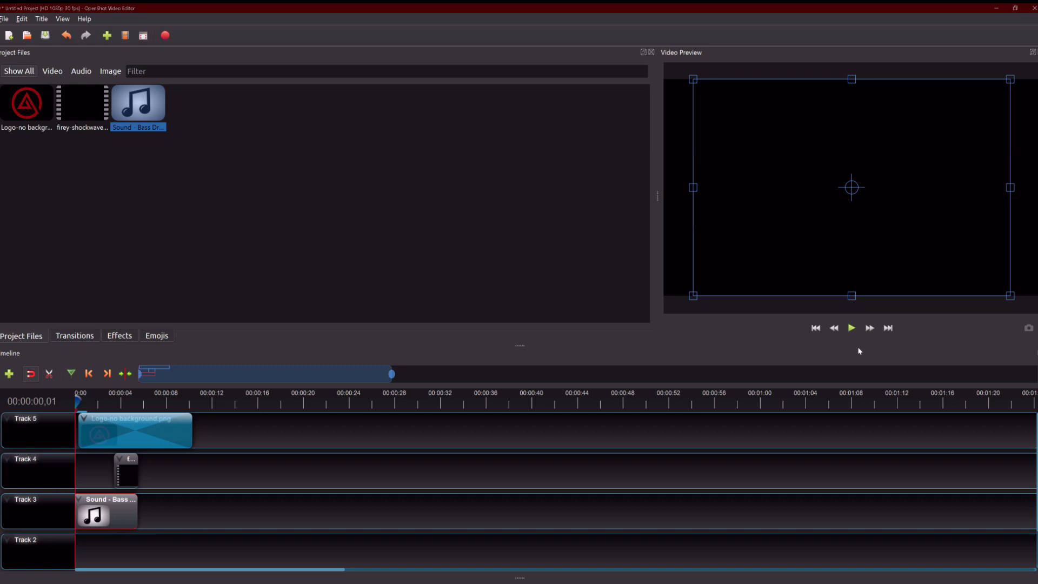
click(852, 329)
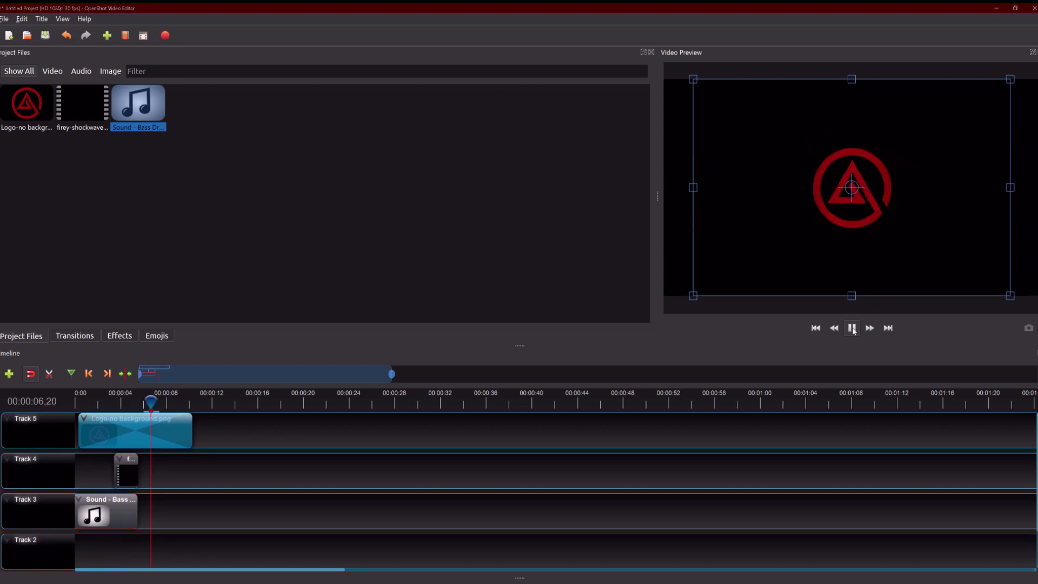
click(852, 328)
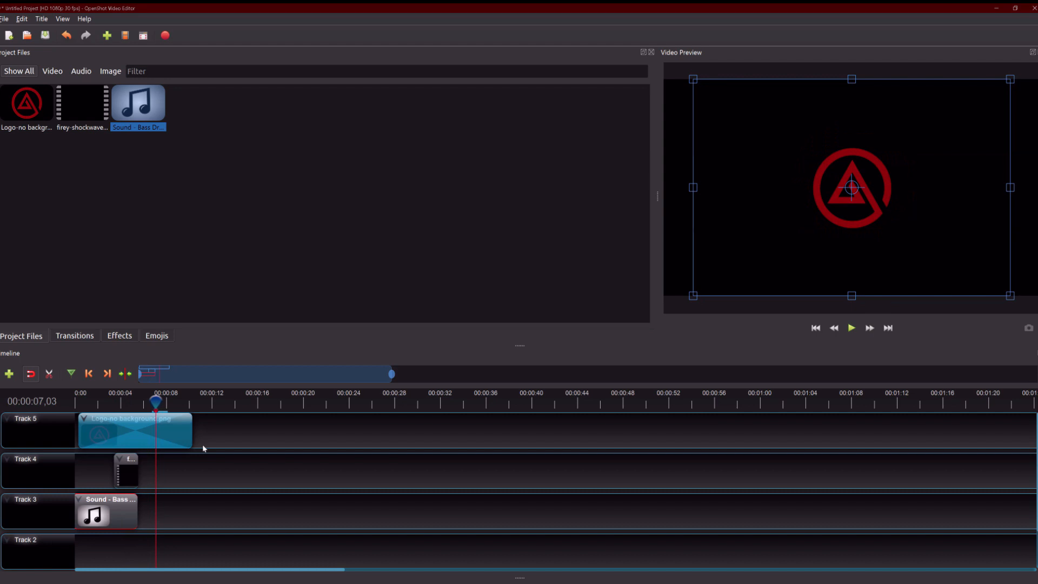
click(151, 402)
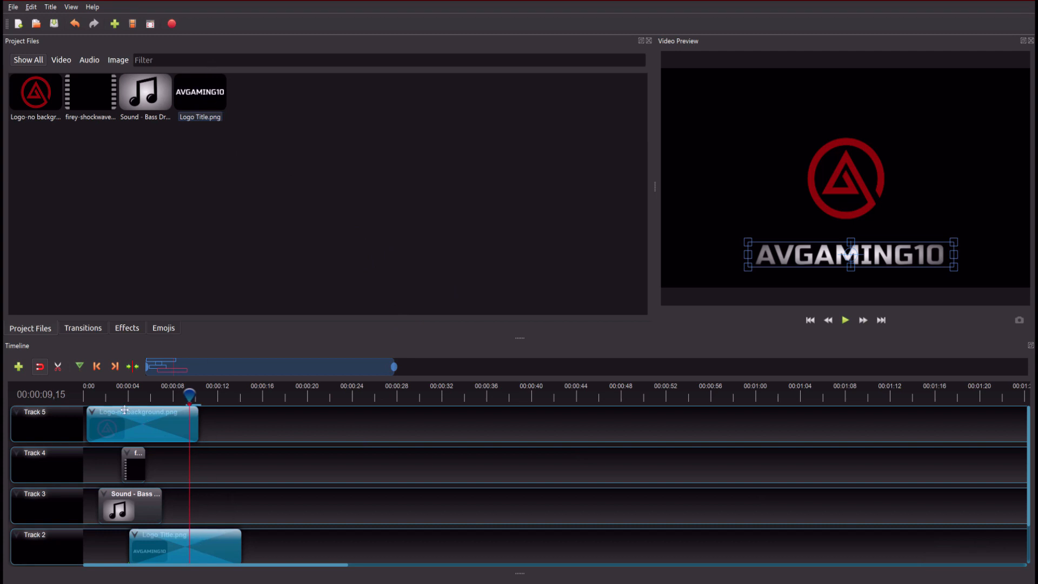
Step: Open the video export settings for the finished logo intro
click(83, 328)
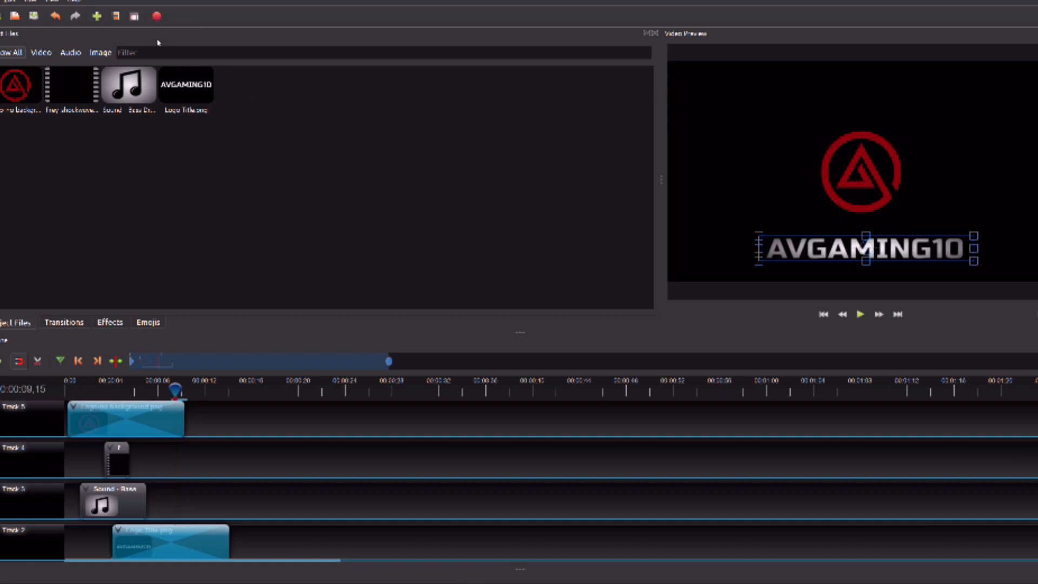
click(156, 18)
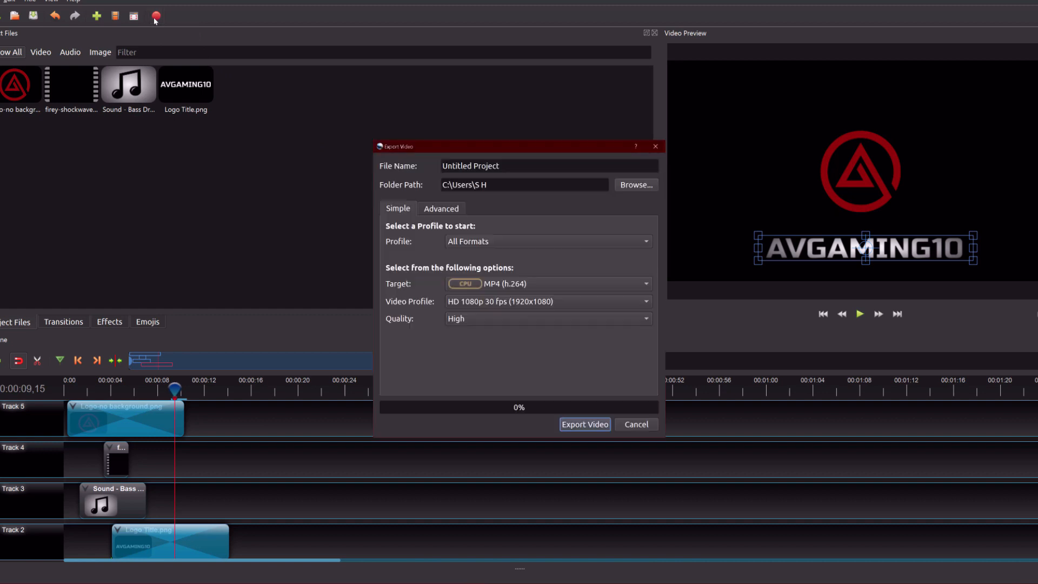